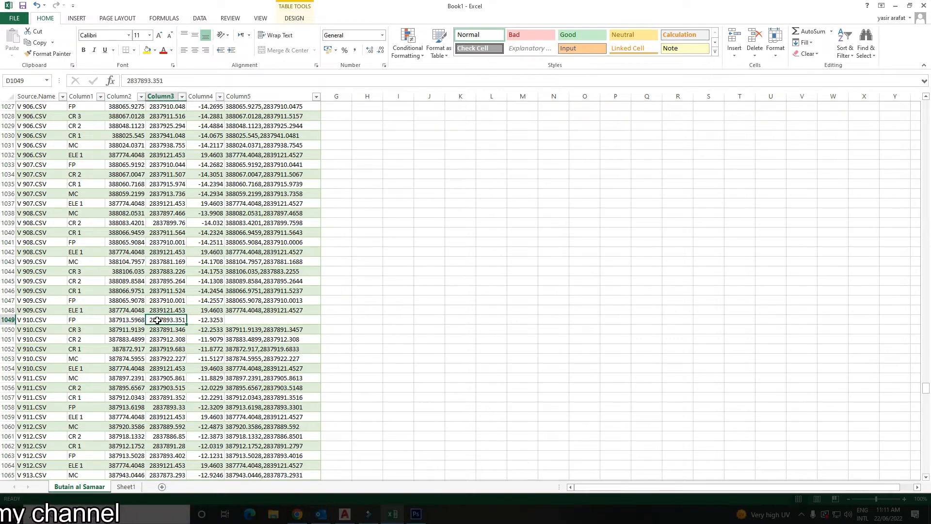
{"action": "left_click", "coordinate": [248, 320]}
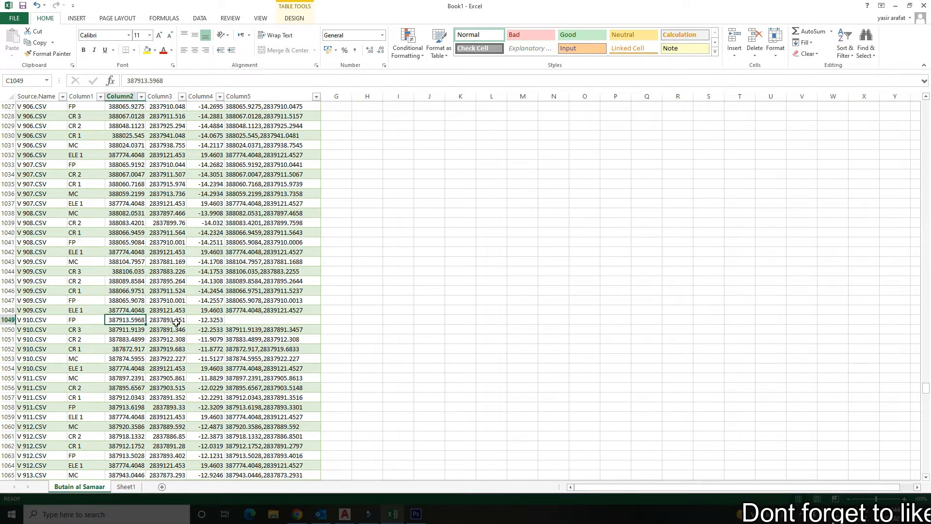
{"action": "left_click", "coordinate": [244, 322]}
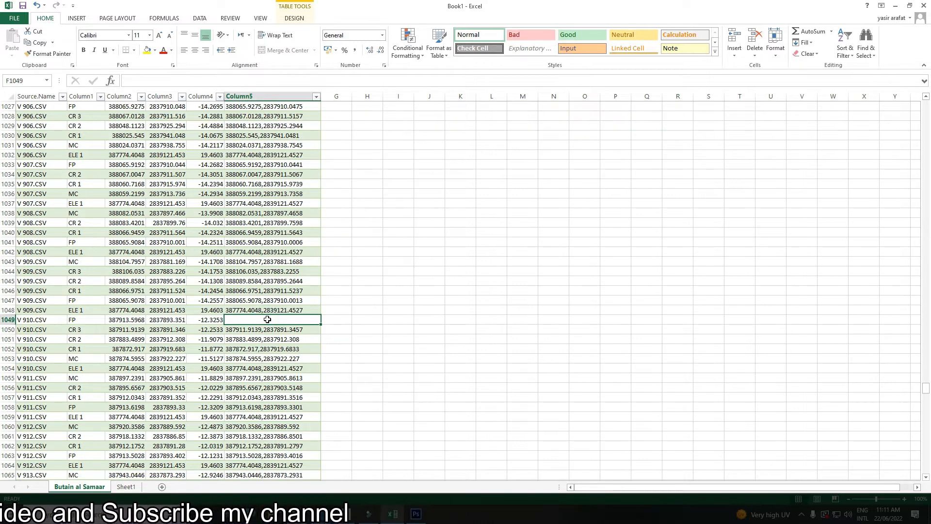
{"action": "type", "text": "+c"}
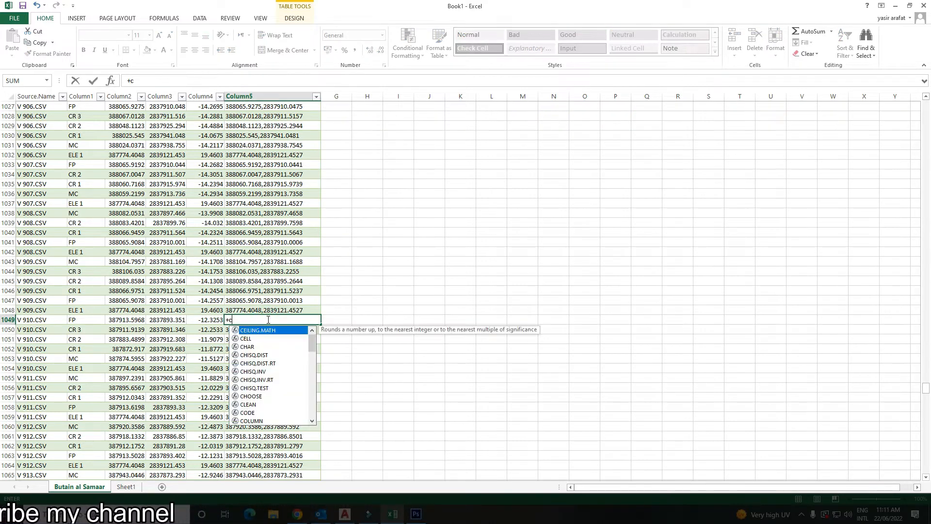
{"action": "type", "text": "on"}
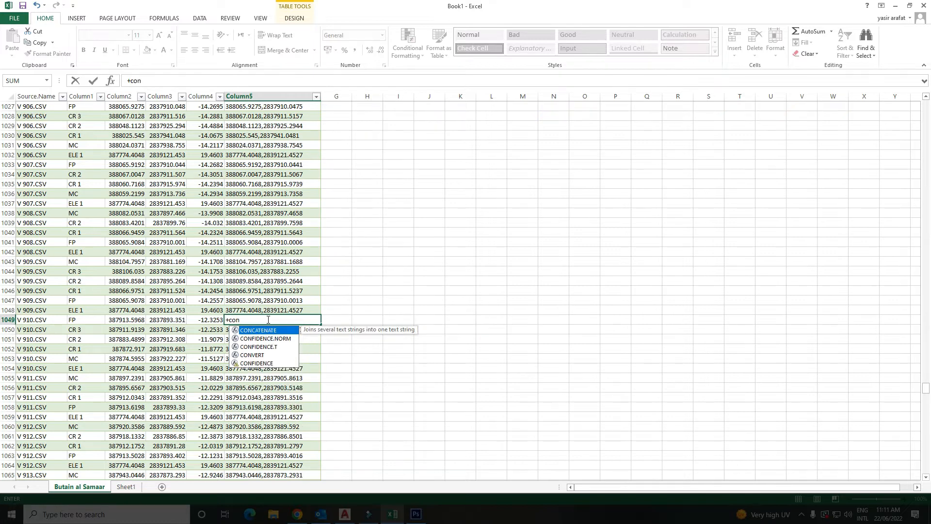
{"action": "type", "text": "ca"}
{"action": "type", "text": "tenate"}
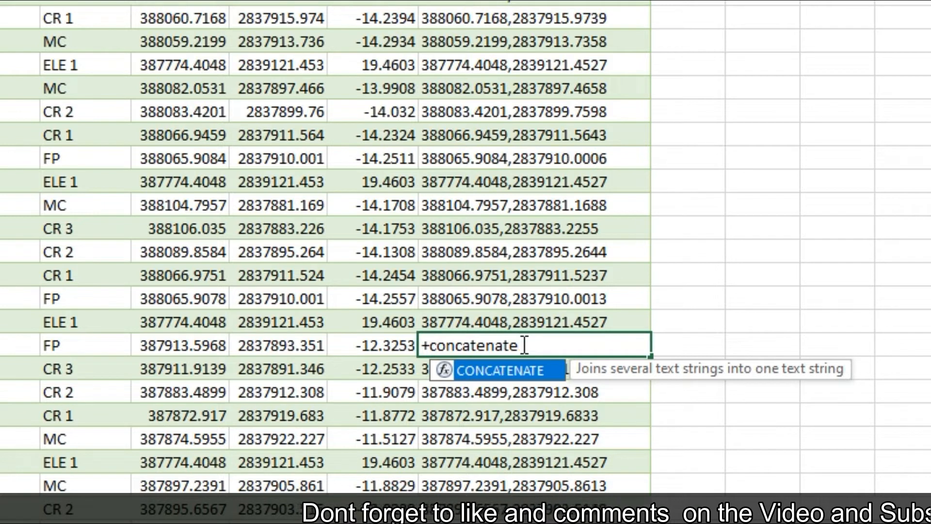
{"action": "type", "text": "("}
{"action": "left_click", "coordinate": [183, 345]}
{"action": "type", "text": ","}
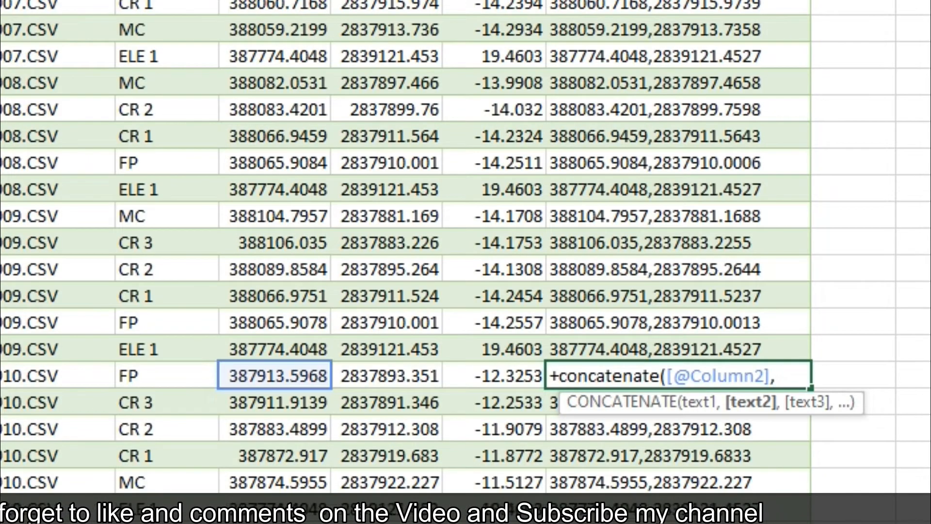
{"action": "type", "text": "\",\",[@Column3"}
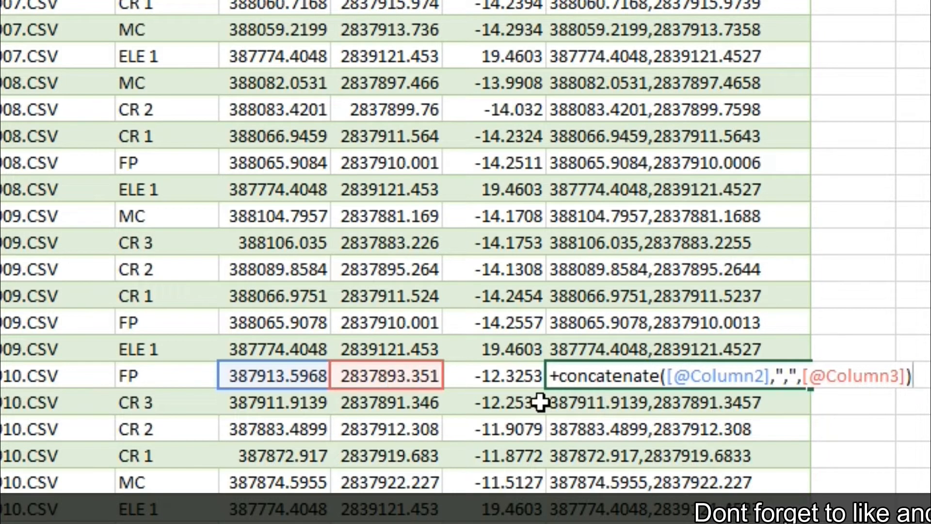
{"action": "key", "text": "Return"}
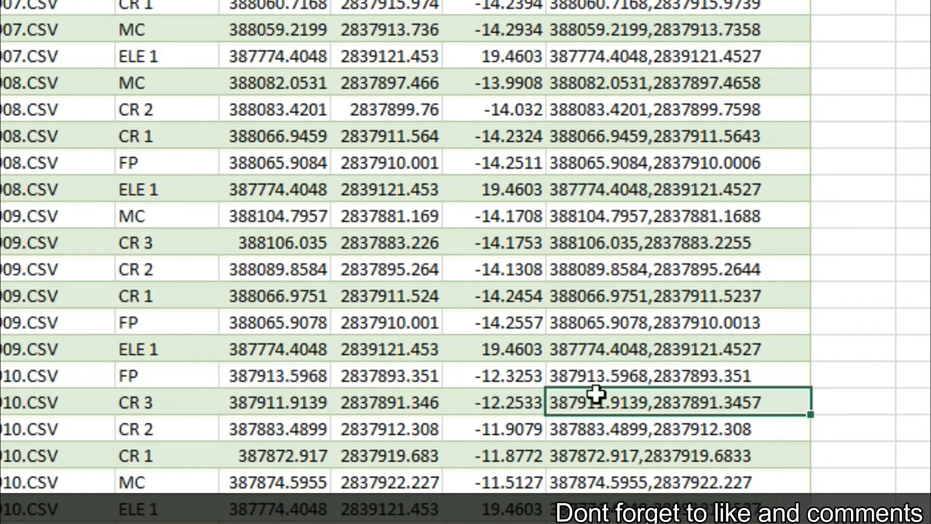
Review the CONCATENATE formula in cell F1049 without changing it.
{"action": "left_click", "coordinate": [704, 377]}
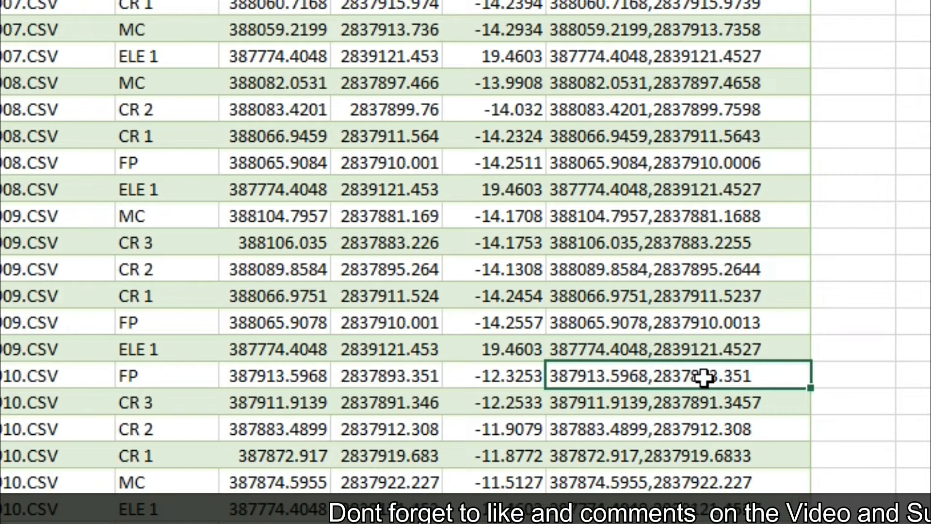
{"action": "double_click", "coordinate": [704, 376]}
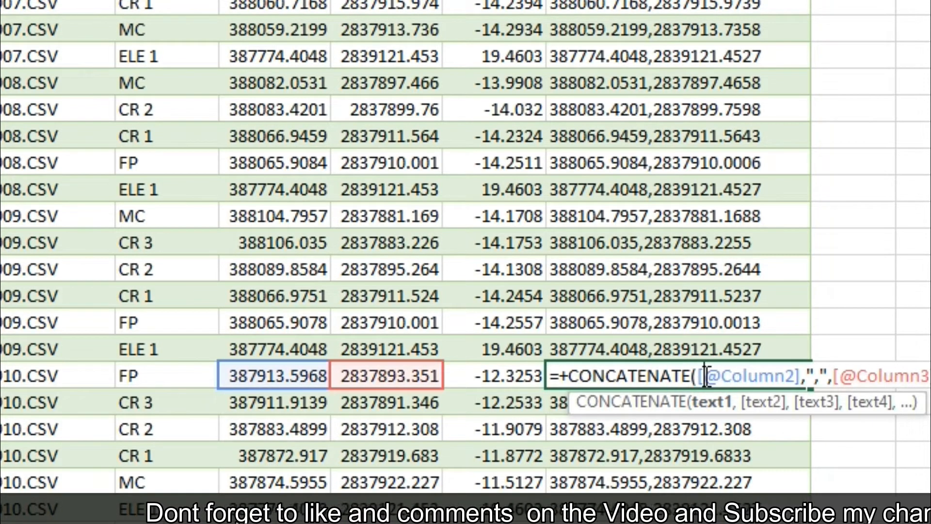
{"action": "key", "text": "Escape"}
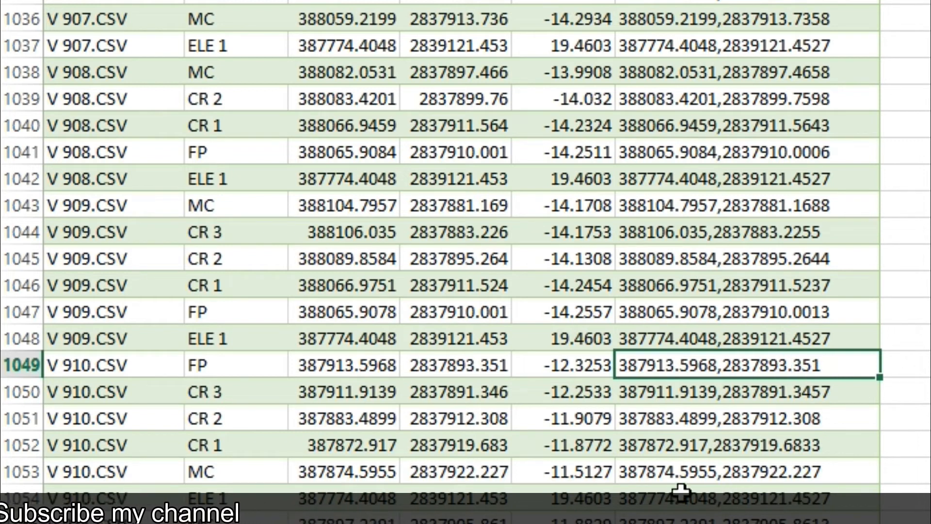
Examine the V 910.CSV rows 1049 to 1054, comparing the FP, CR 3, CR 2, CR 1 and MC labels with their coordinates.
{"action": "left_click", "coordinate": [123, 383]}
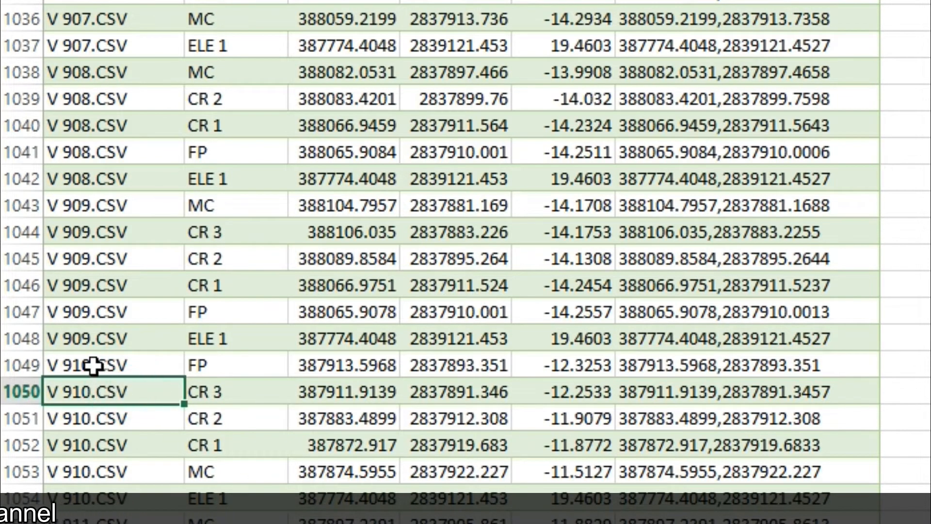
{"action": "left_click_drag", "start_coordinate": [96, 369], "coordinate": [101, 390]}
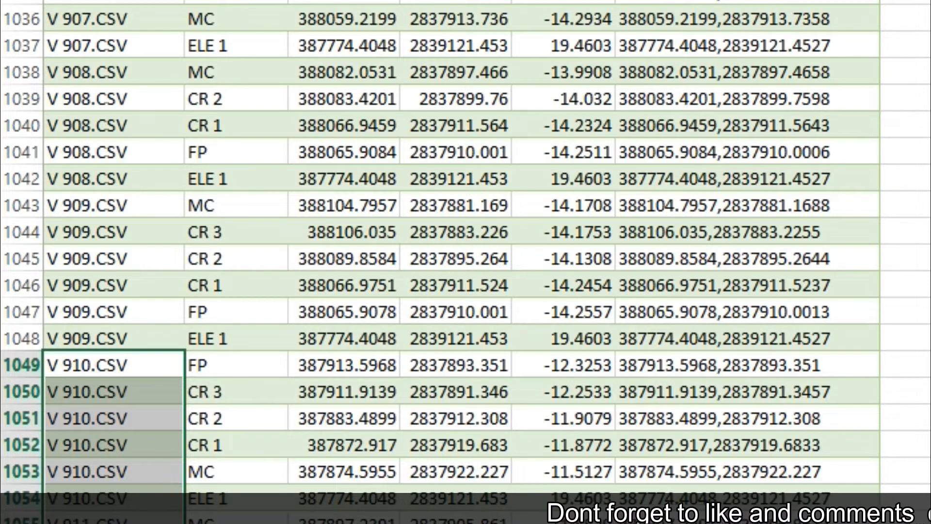
{"action": "left_click_drag", "start_coordinate": [120, 498], "coordinate": [232, 493]}
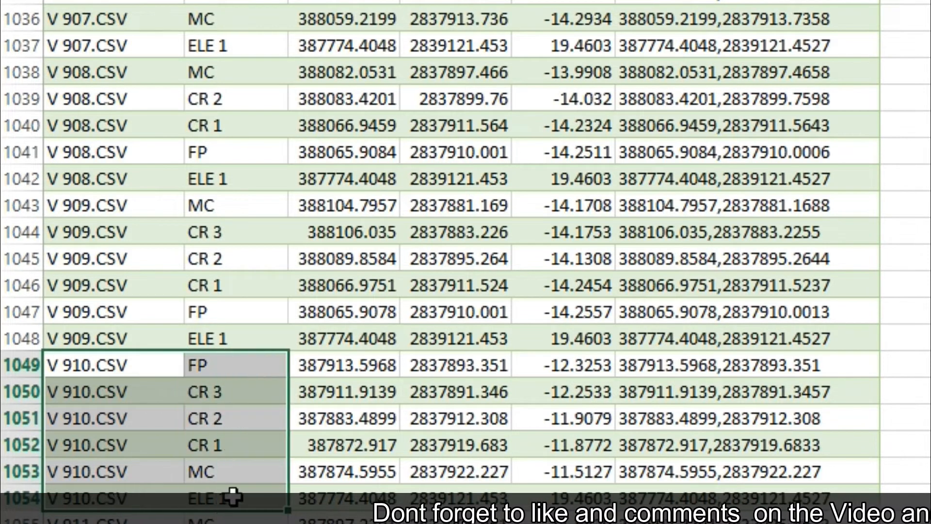
{"action": "left_click", "coordinate": [232, 365]}
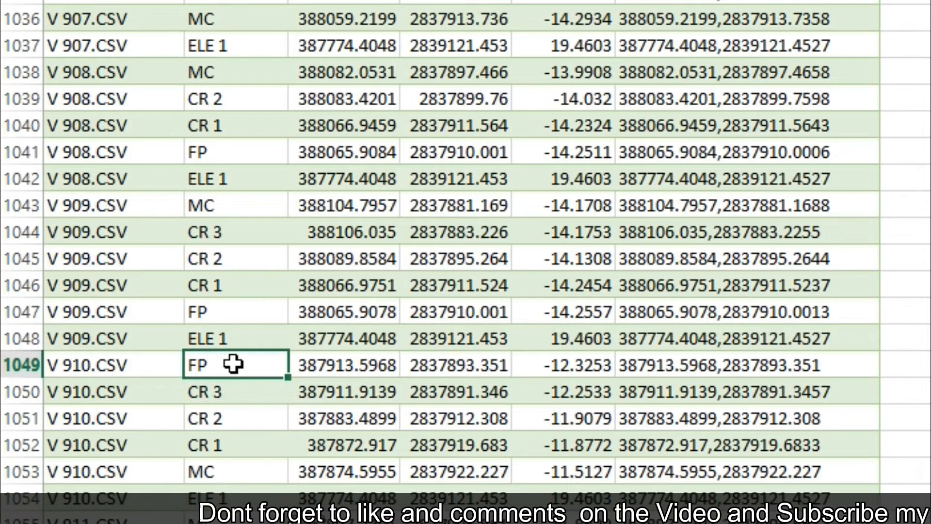
{"action": "left_click", "coordinate": [220, 365]}
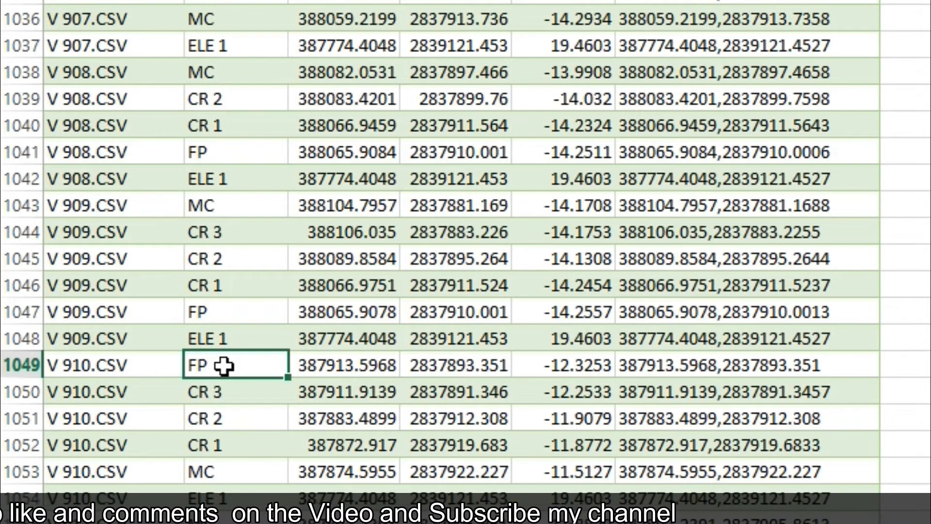
{"action": "left_click_drag", "start_coordinate": [220, 365], "coordinate": [309, 371]}
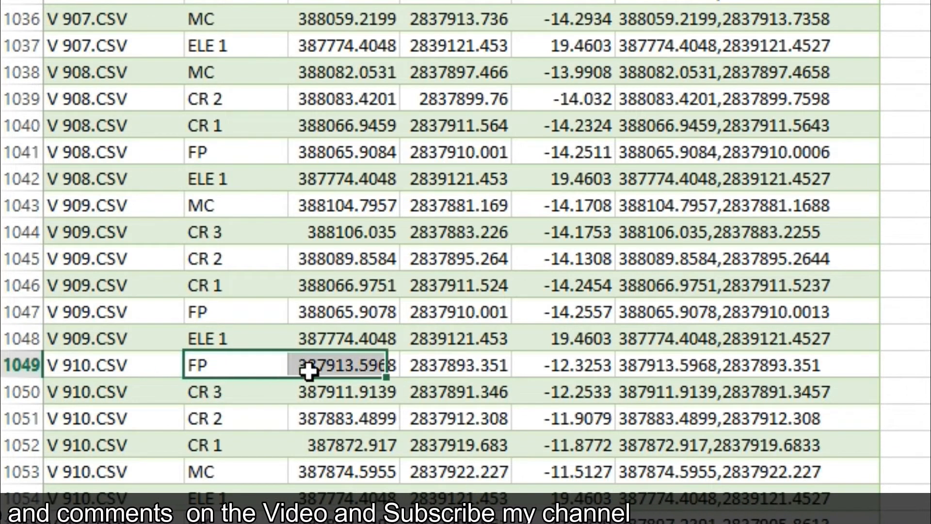
{"action": "left_click", "coordinate": [456, 358]}
{"action": "left_click", "coordinate": [339, 365]}
{"action": "left_click", "coordinate": [442, 364]}
{"action": "left_click", "coordinate": [340, 365]}
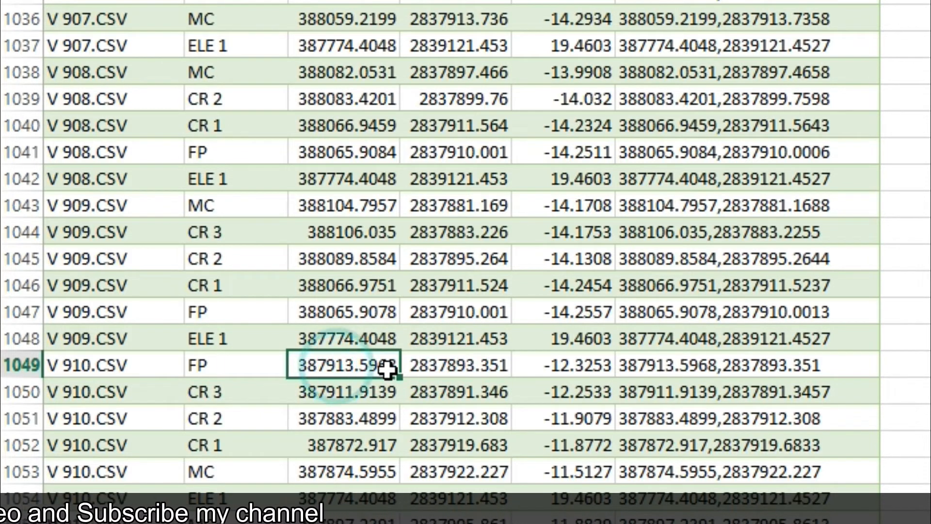
{"action": "left_click", "coordinate": [221, 397]}
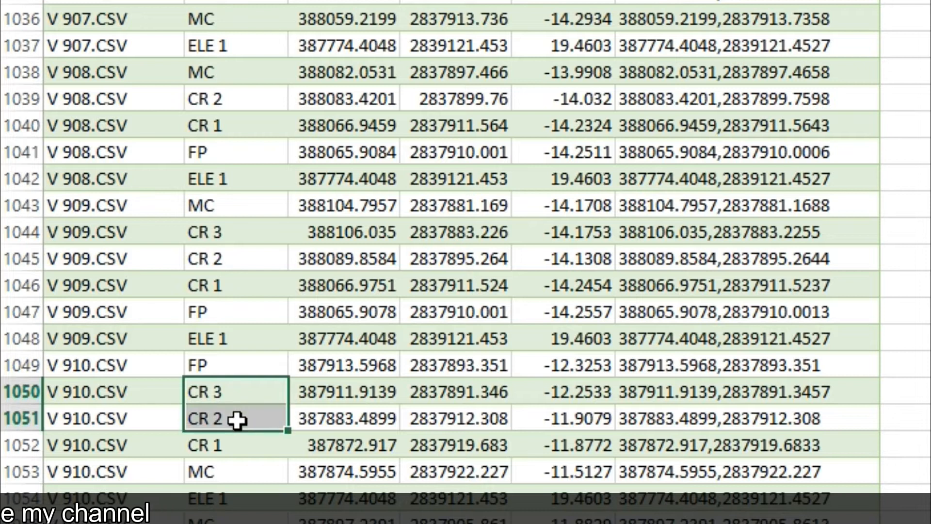
{"action": "left_click_drag", "start_coordinate": [241, 445], "coordinate": [417, 440]}
{"action": "left_click", "coordinate": [201, 472]}
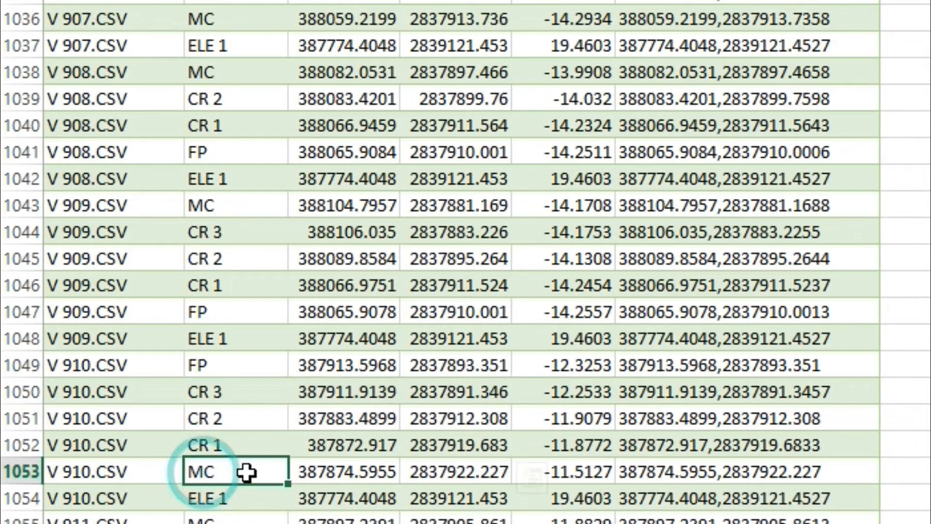
{"action": "left_click_drag", "start_coordinate": [378, 470], "coordinate": [455, 470]}
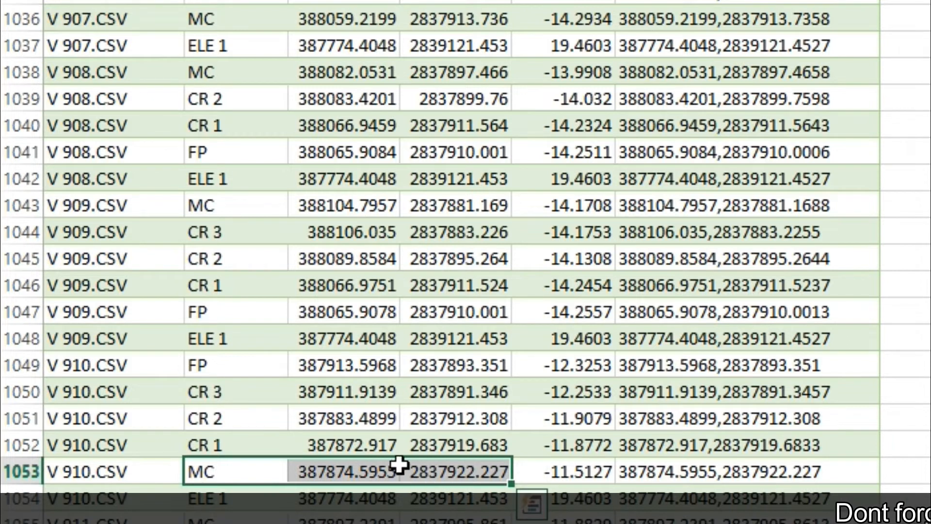
Copy the joined coordinates in F1049:F1053 and draw a polyline through them in AutoCAD on layer FFPS.
{"action": "left_click_drag", "start_coordinate": [250, 364], "coordinate": [660, 471]}
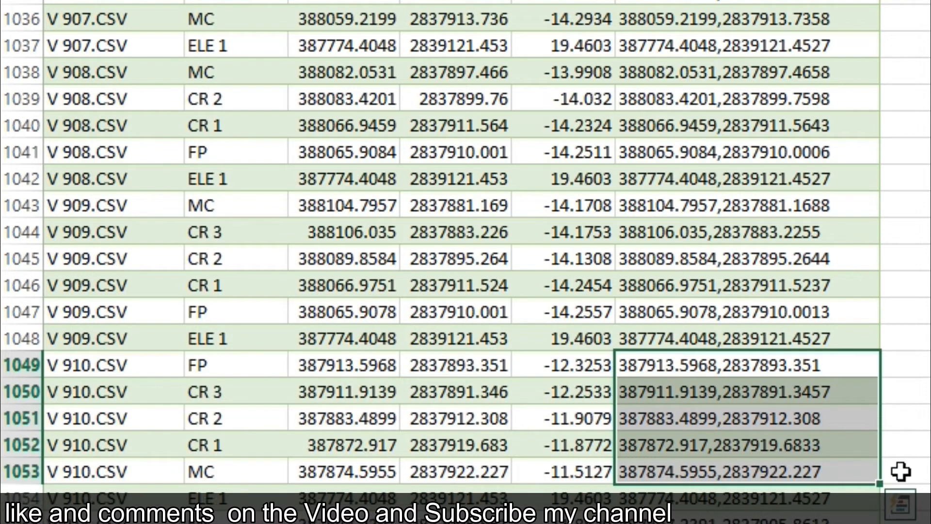
{"action": "key", "text": "ctrl+c"}
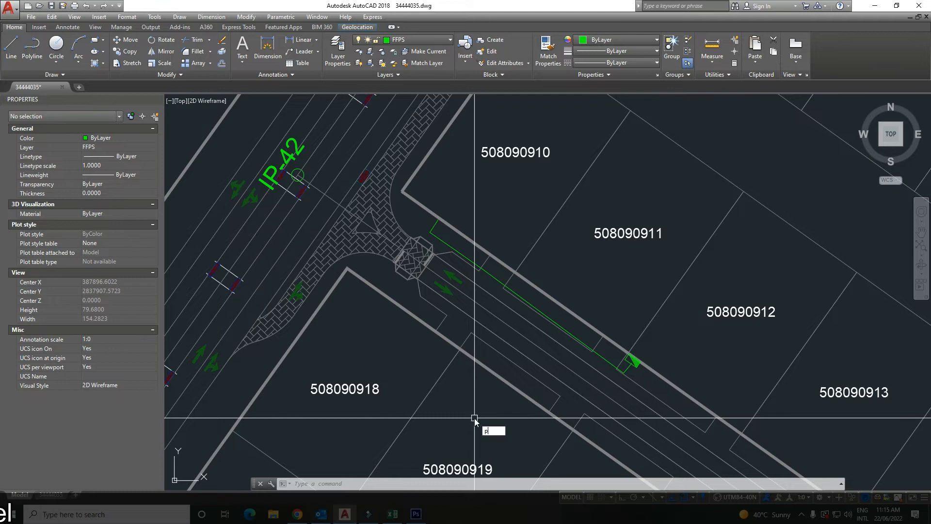
{"action": "type", "text": "pl"}
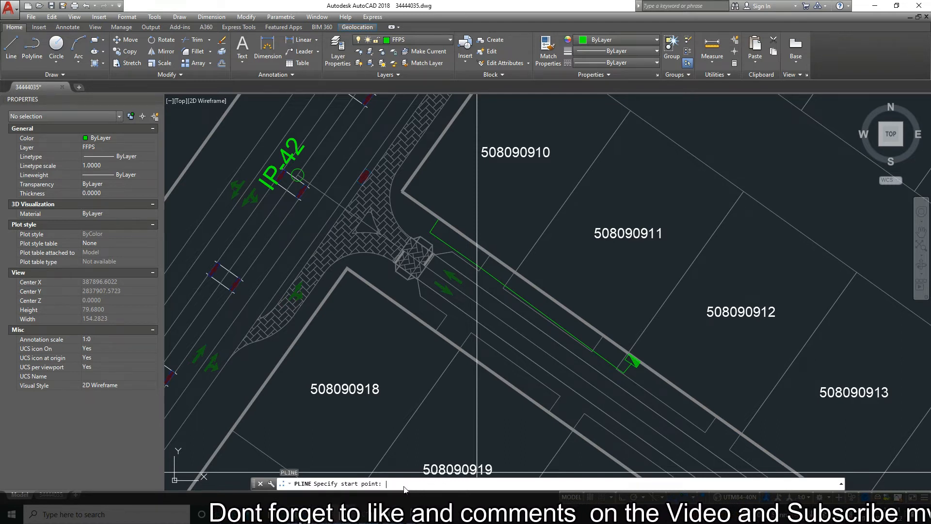
{"action": "key", "text": "ctrl+v"}
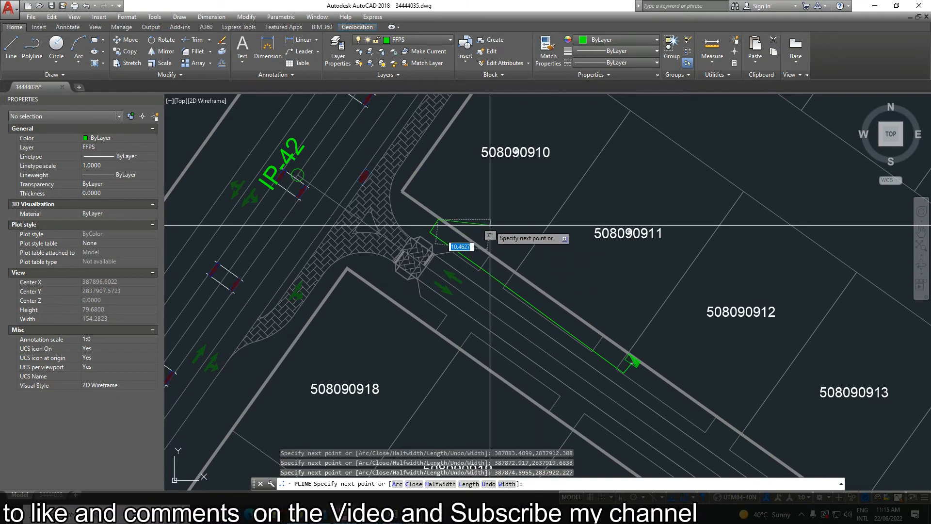
{"action": "key", "text": "Escape"}
{"action": "left_click", "coordinate": [617, 368]}
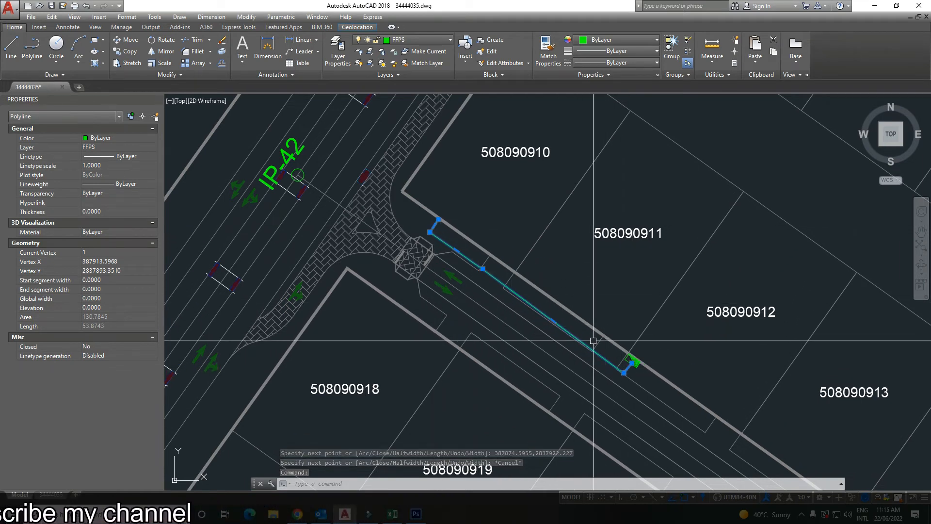
{"action": "key", "text": "Escape"}
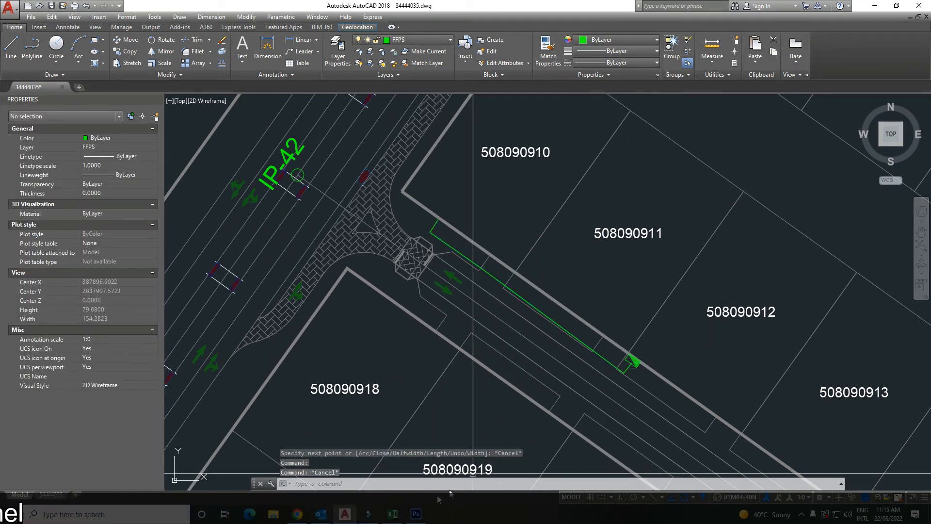
Check the V 910 FP row in Excel, and erase the hatched symbol at the FP end of the polyline in AutoCAD.
{"action": "left_click", "coordinate": [393, 513]}
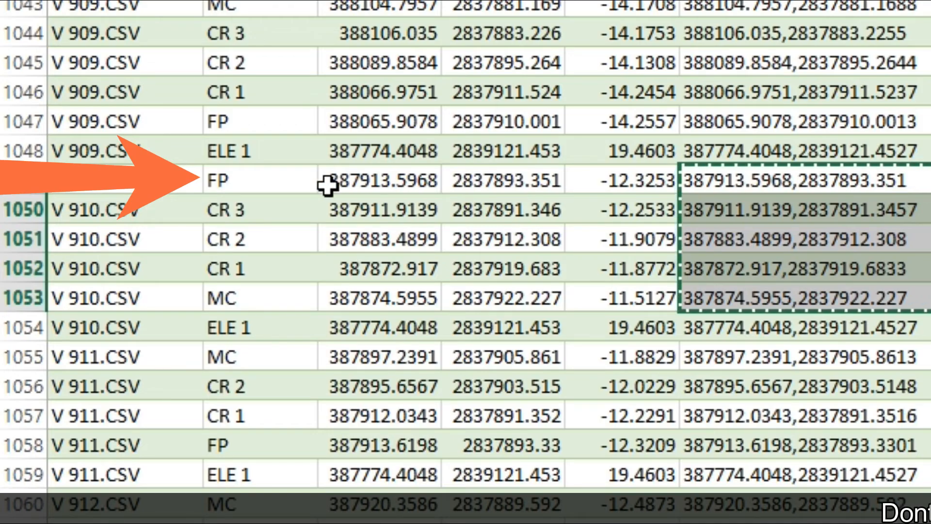
{"action": "left_click", "coordinate": [245, 181]}
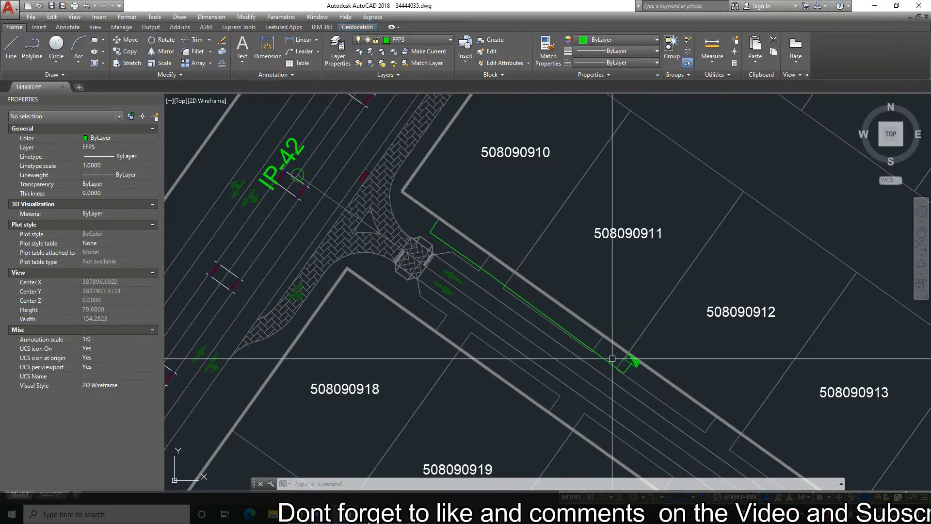
{"action": "scroll", "coordinate": [637, 376], "scroll_direction": "up", "scroll_amount": 2}
{"action": "scroll", "coordinate": [637, 375], "scroll_direction": "up", "scroll_amount": 2}
{"action": "left_click", "coordinate": [636, 355]}
{"action": "type", "text": "e"}
{"action": "key", "text": "space"}
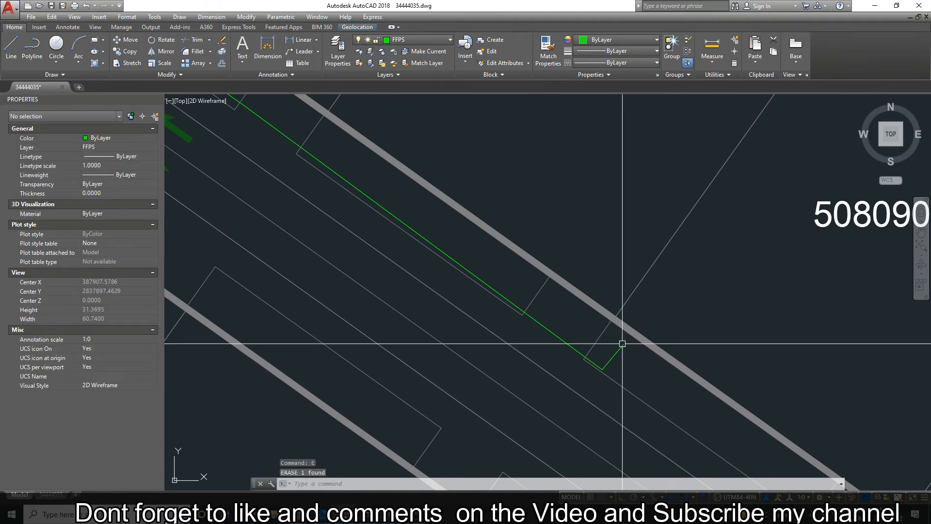
{"action": "left_click", "coordinate": [618, 350]}
{"action": "key", "text": "Escape"}
Insert the FAS block at scale 1 on the thick plot boundary beside the polyline's FP end, rotated on-screen to align with the boundary.
{"action": "type", "text": "i"}
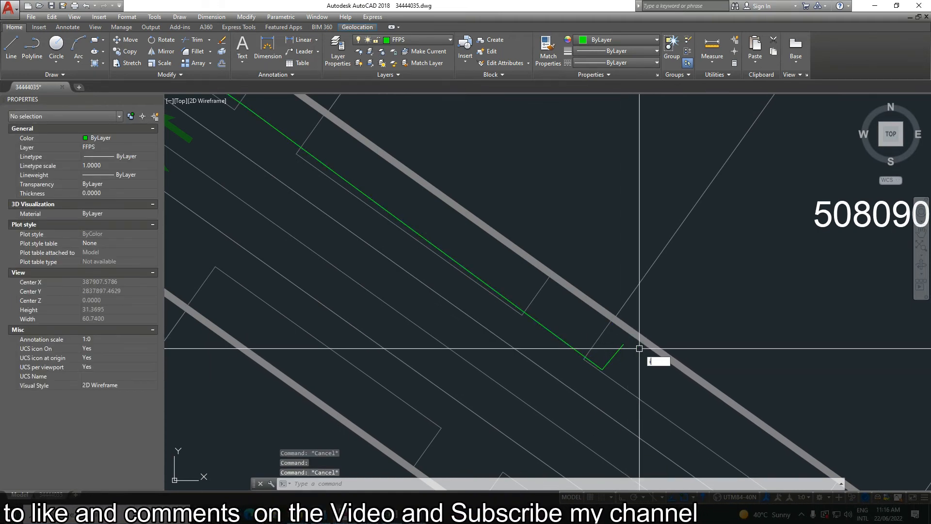
{"action": "key", "text": "Return"}
{"action": "left_click", "coordinate": [562, 316]}
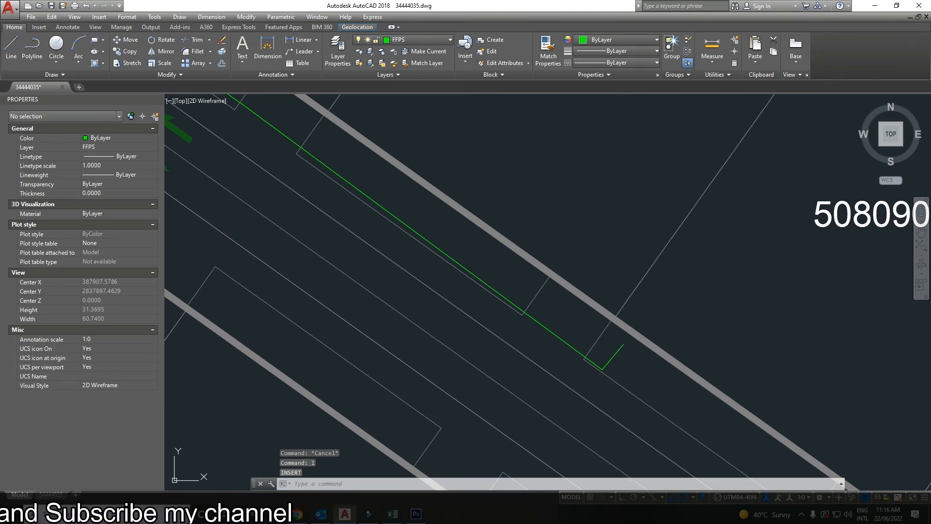
{"action": "type", "text": "i"}
{"action": "key", "text": "Return"}
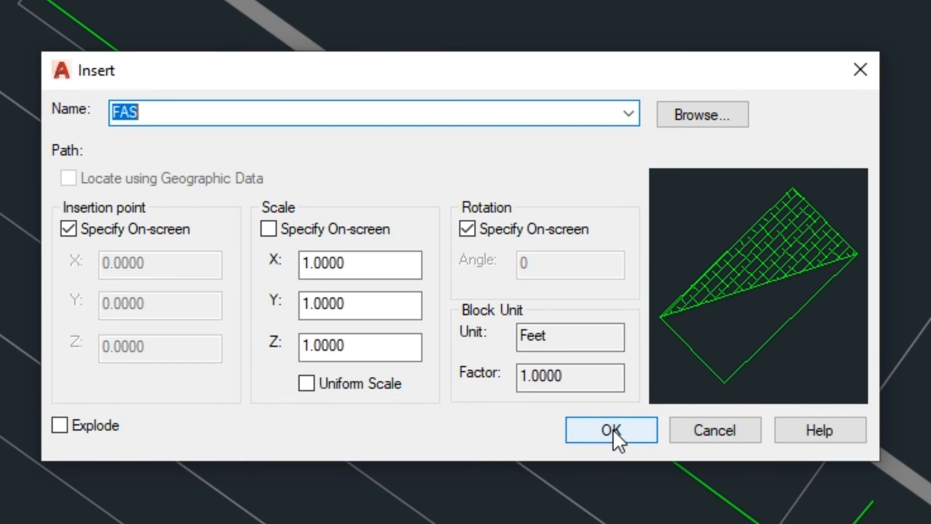
{"action": "left_click", "coordinate": [614, 430]}
{"action": "left_click", "coordinate": [468, 229]}
{"action": "left_click", "coordinate": [611, 432]}
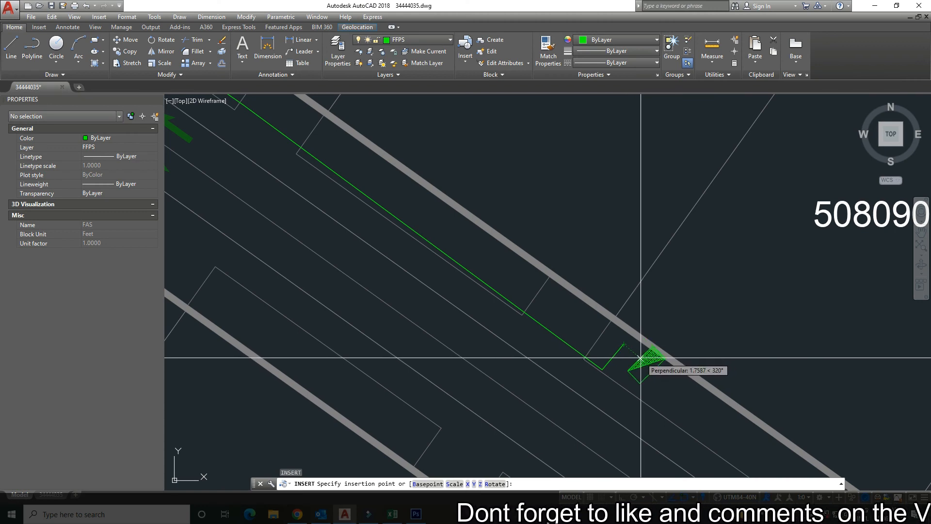
{"action": "scroll", "coordinate": [631, 348], "scroll_direction": "up", "scroll_amount": 2}
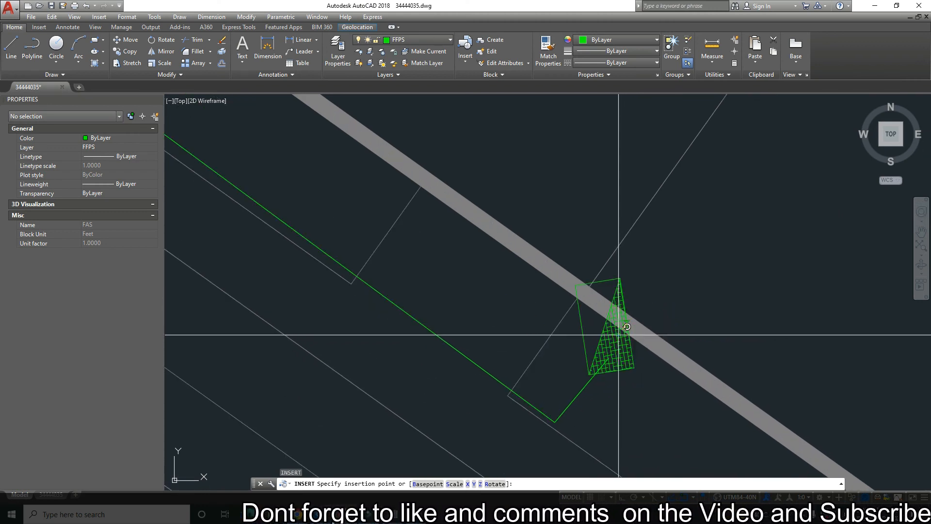
{"action": "left_click", "coordinate": [628, 326]}
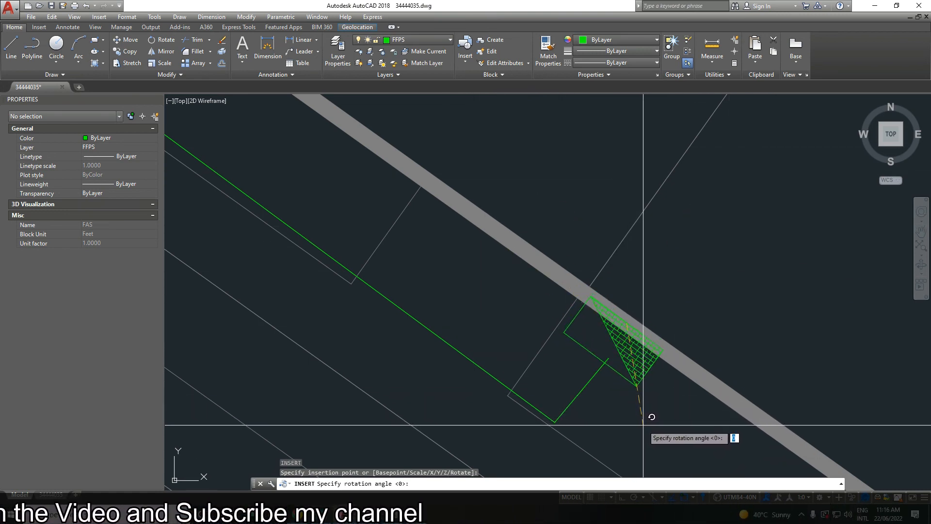
{"action": "left_click", "coordinate": [643, 425]}
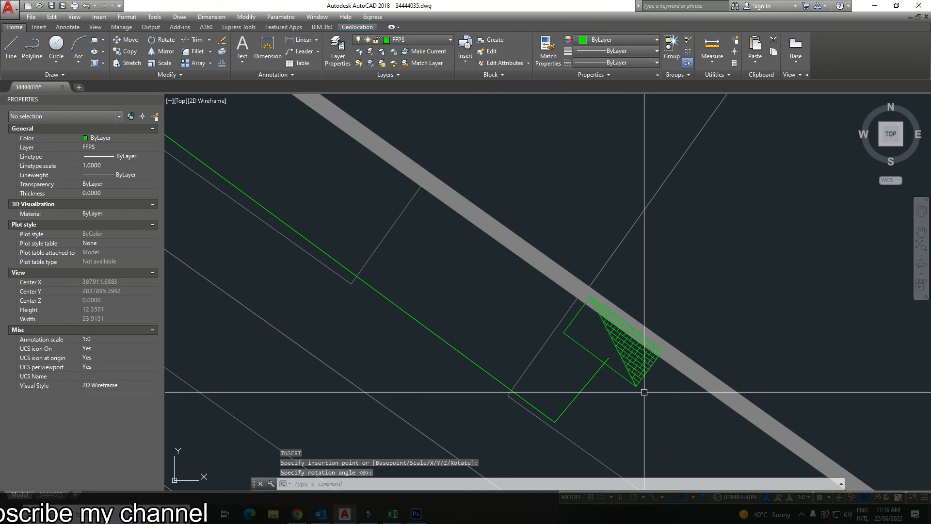
{"action": "scroll", "coordinate": [646, 389], "scroll_direction": "down", "scroll_amount": 3}
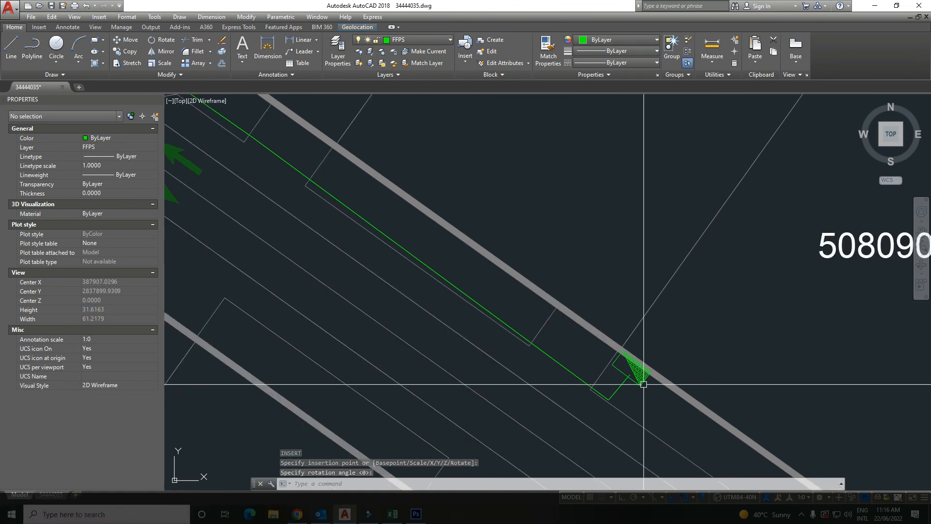